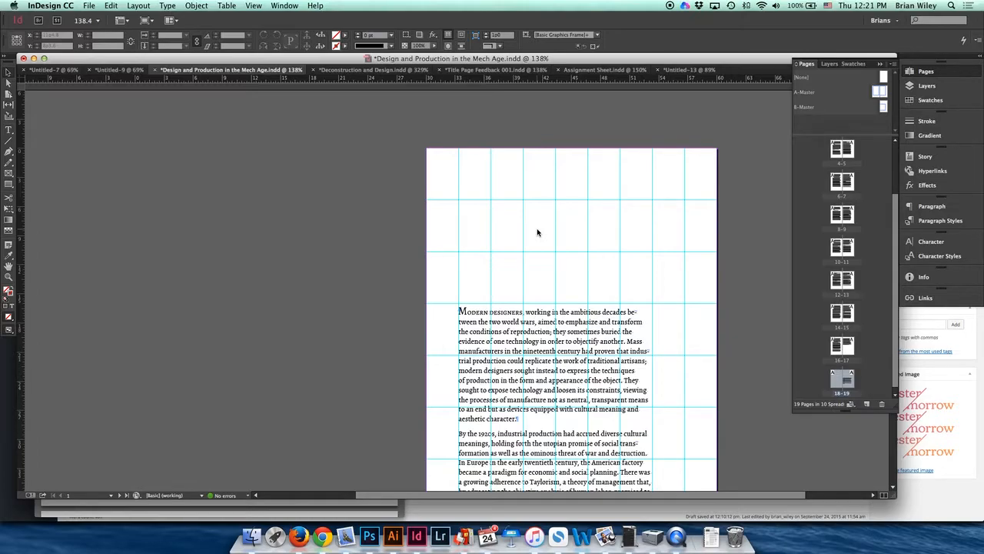
Step: Open Print Booklet and keep the Custom preset with the 2-up Saddle Stitch booklet type
left_click(91, 5)
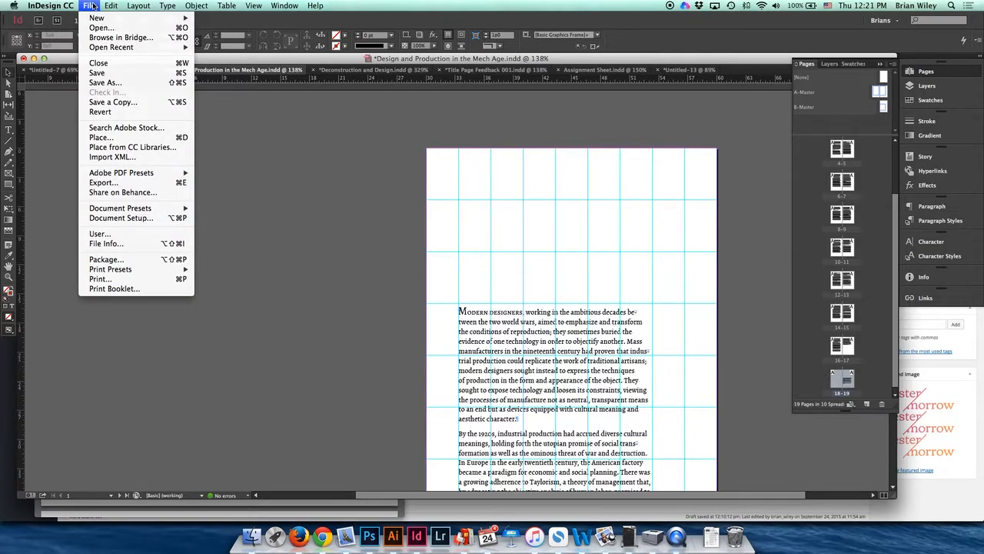
left_click(134, 289)
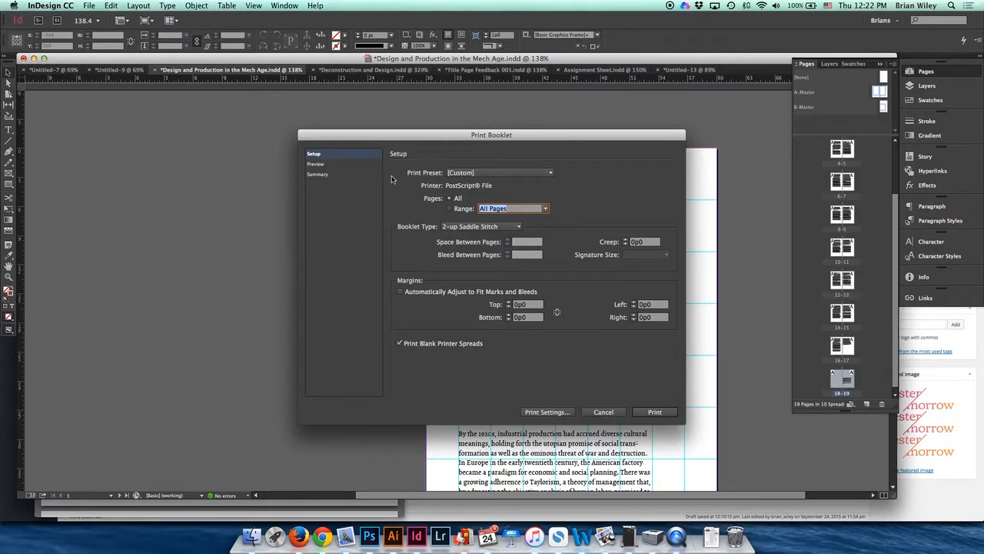
left_click(460, 173)
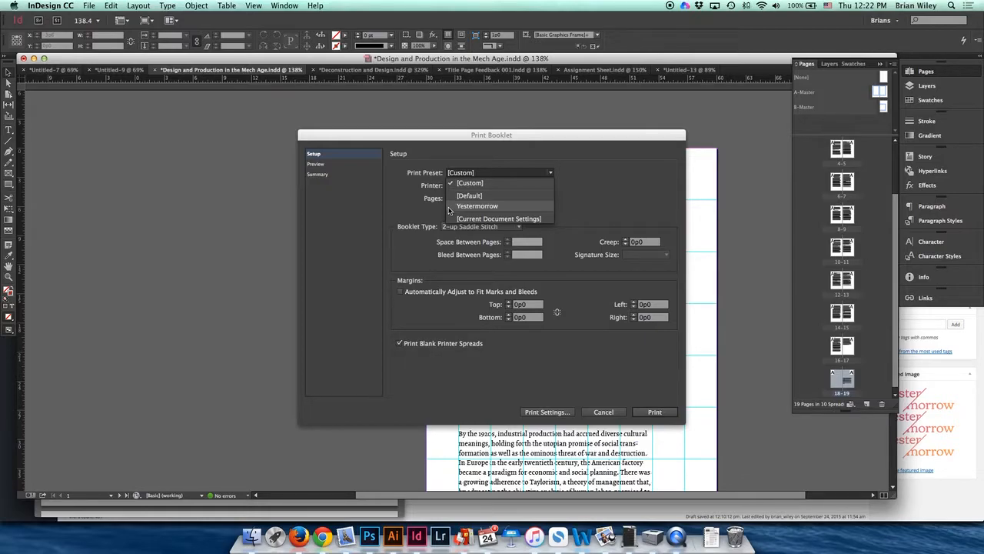
left_click(390, 192)
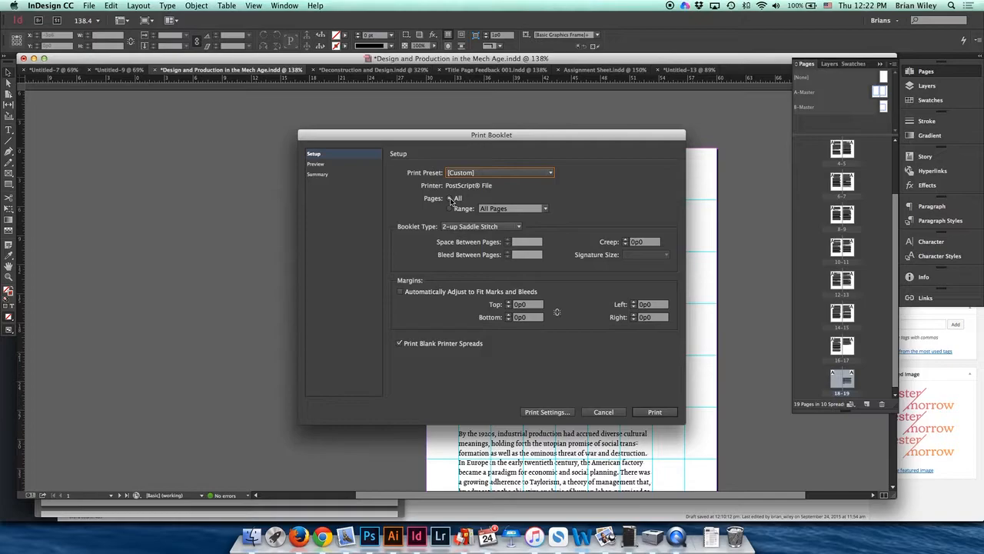
left_click(518, 227)
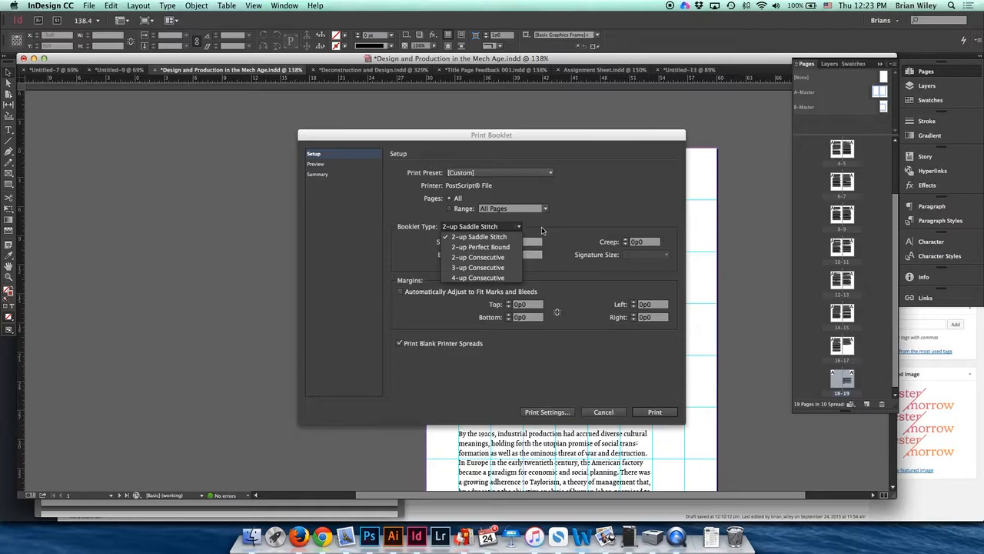
left_click(540, 232)
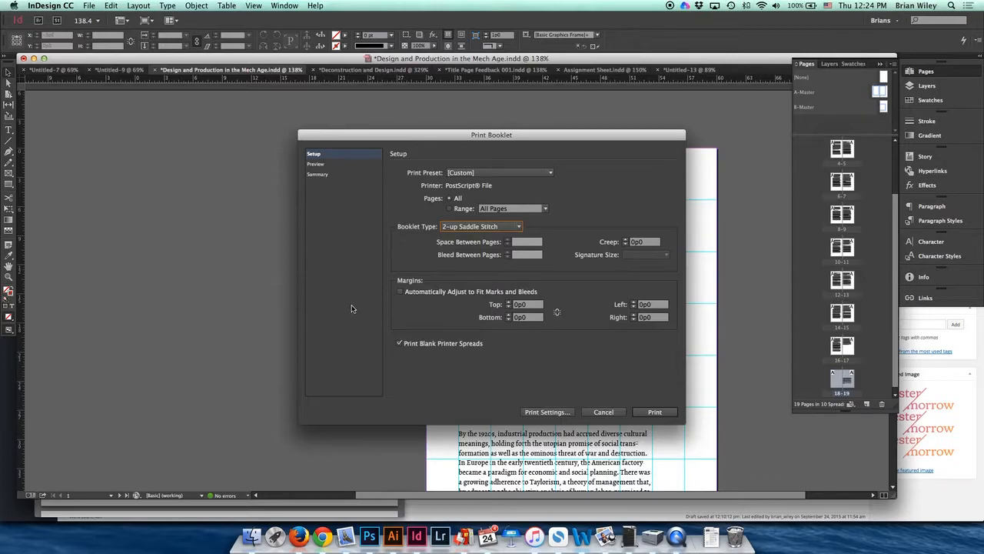
Step: Open the print settings and keep PostScript File as the printer
left_click(545, 412)
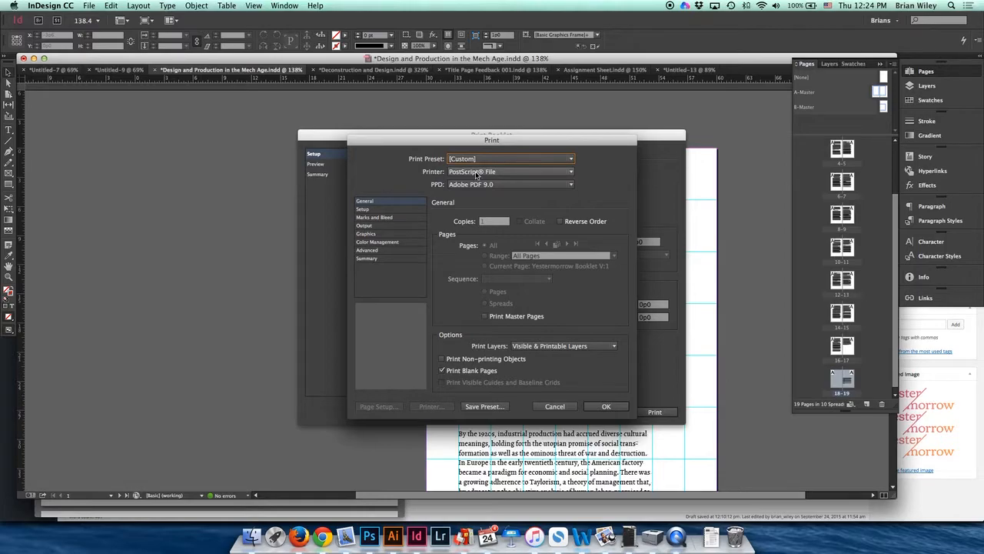
left_click(476, 174)
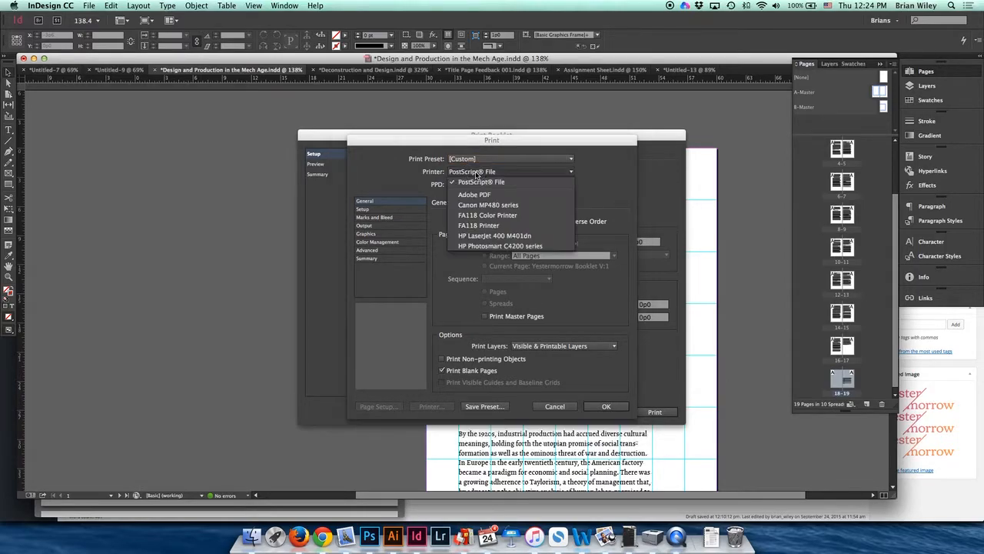
left_click(477, 174)
Step: Set the PPD to Device Independent
left_click(476, 185)
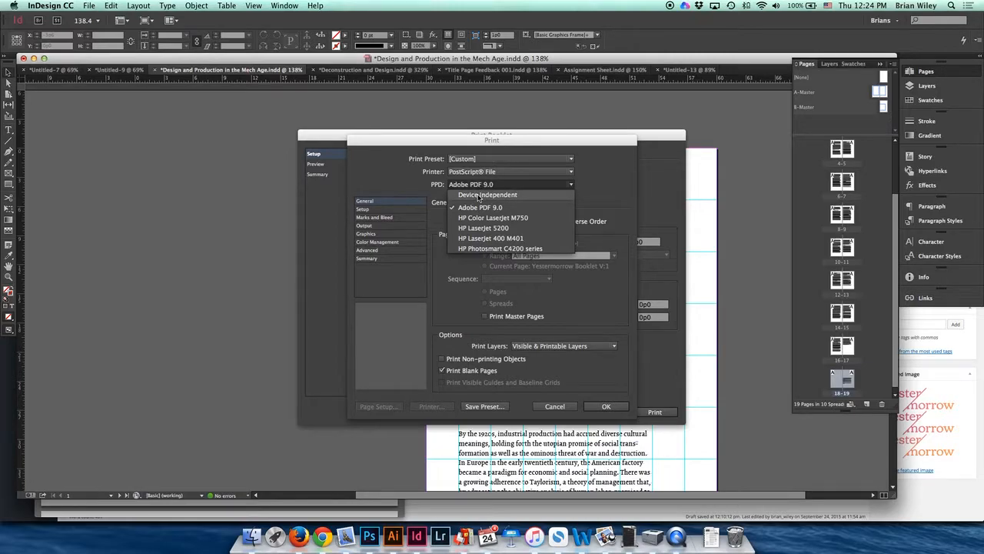
left_click(465, 195)
left_click(380, 211)
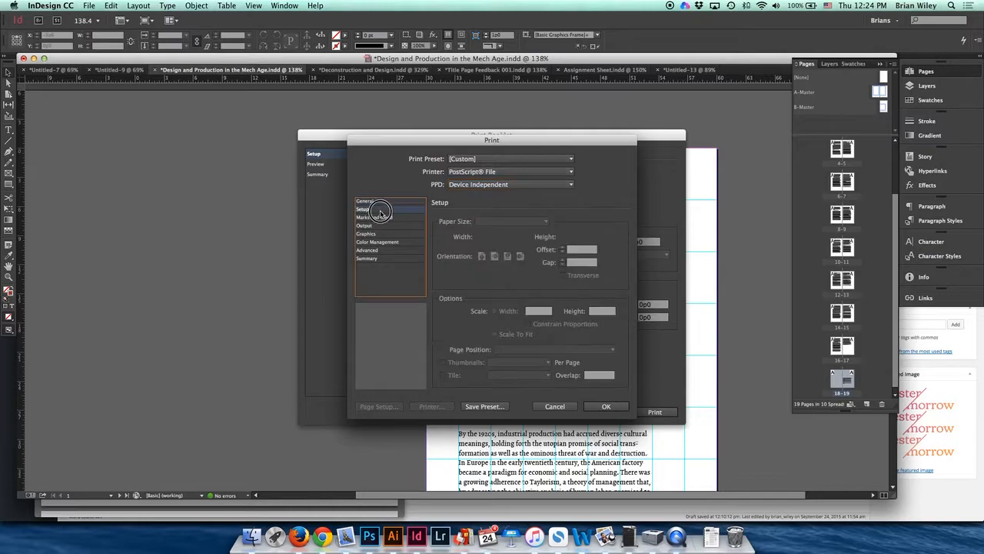
Step: Set the PPD to Adobe PDF 9.0
left_click(504, 184)
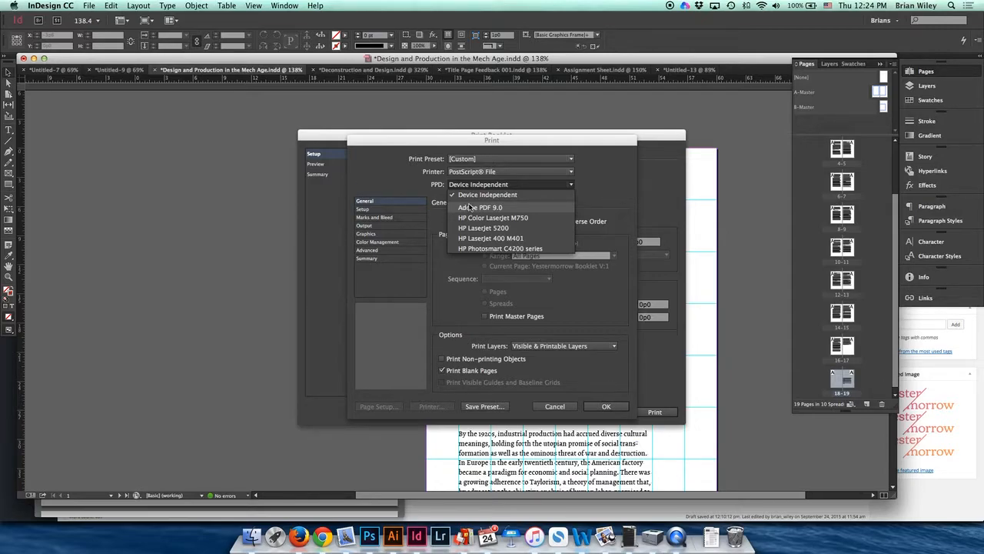
left_click(536, 209)
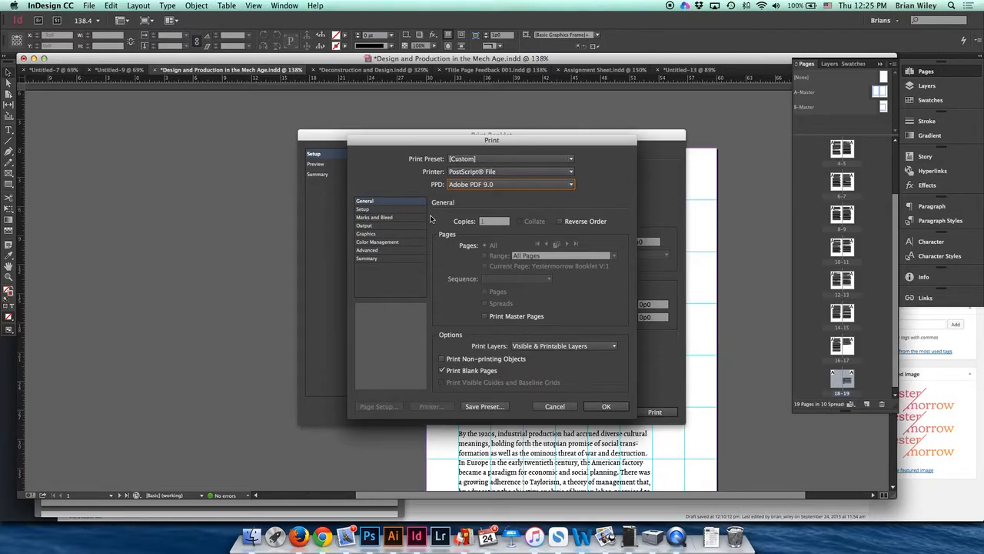
Step: Keep the Custom paper size and Centered page position in the page setup options
left_click(376, 210)
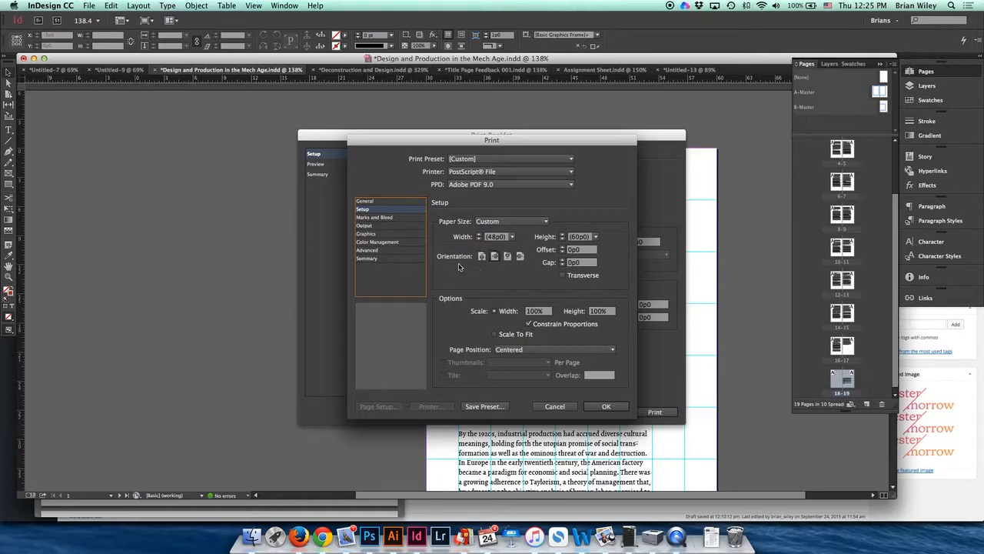
left_click(510, 222)
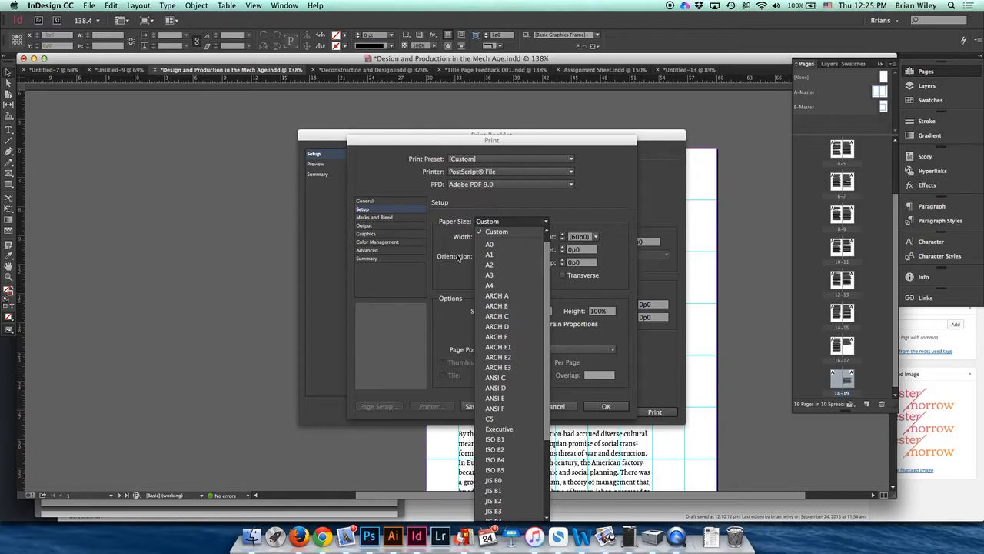
left_click(521, 232)
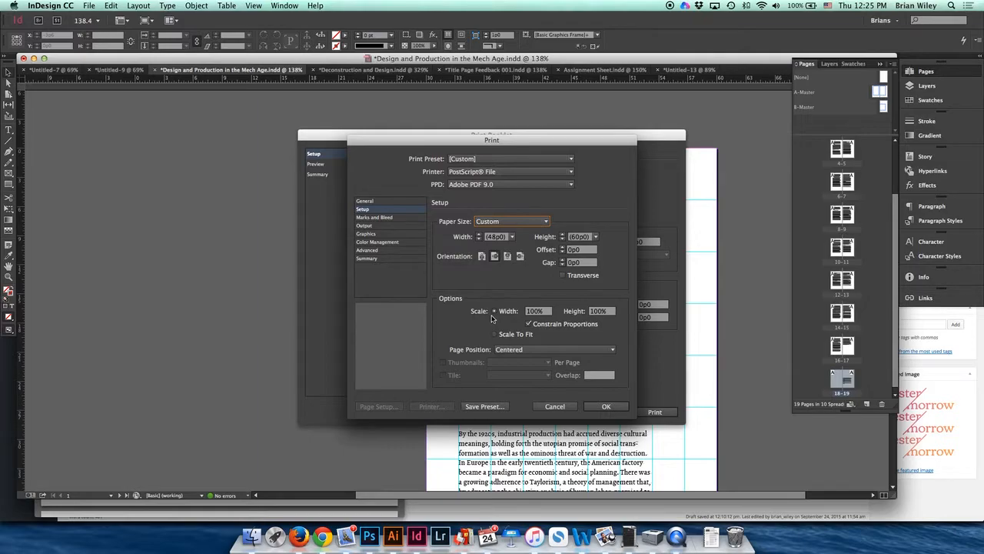
left_click(517, 350)
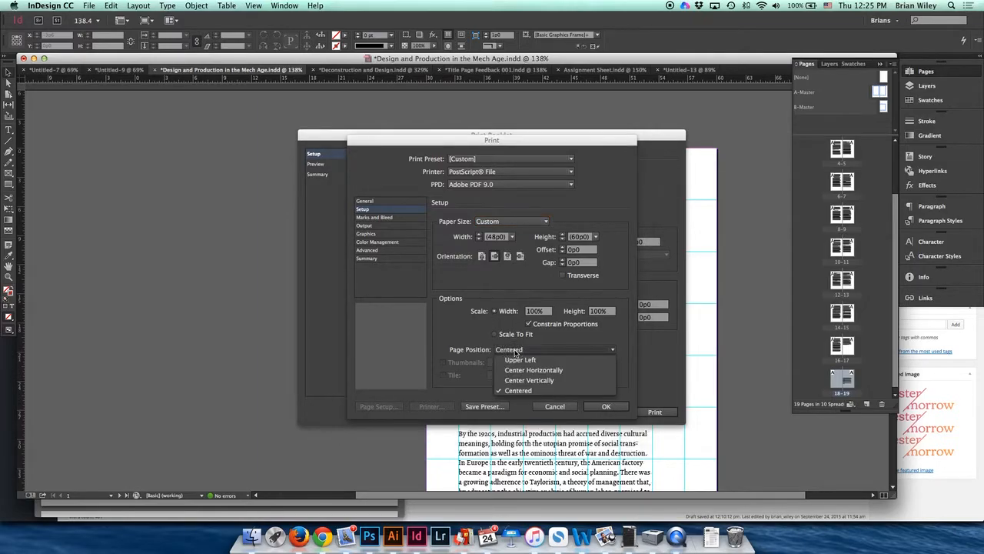
left_click(517, 391)
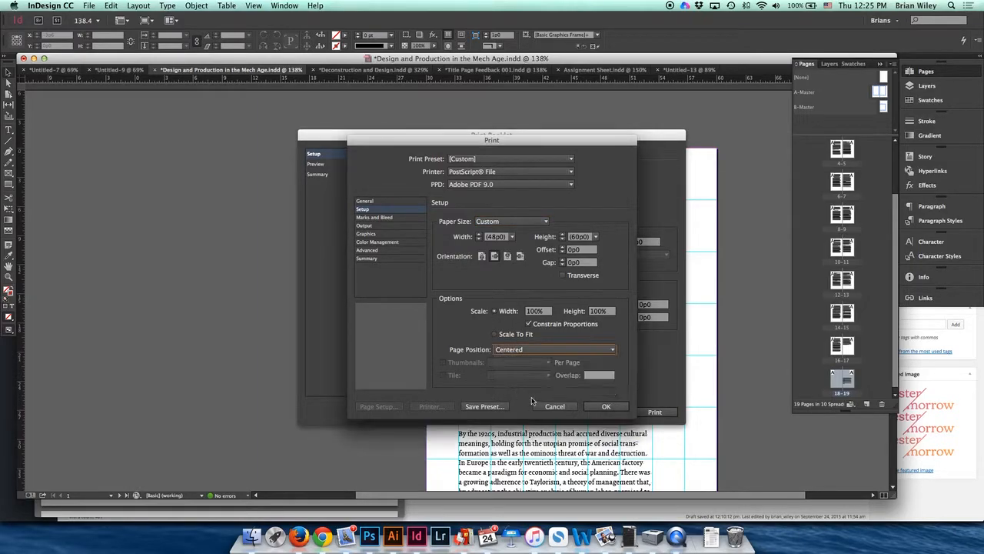
Step: Turn on crop marks with a 0p3 offset and apply the print settings
left_click(382, 218)
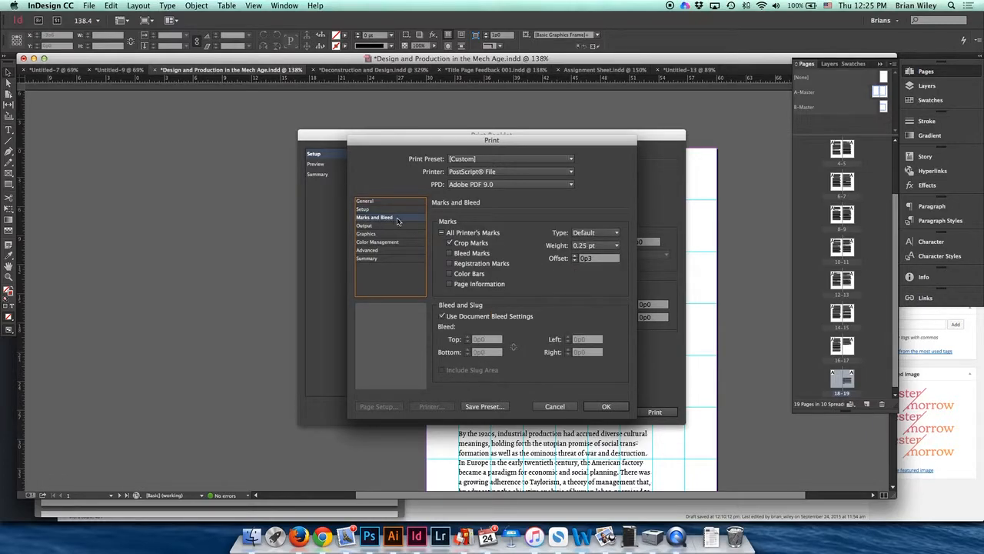
left_click(447, 243)
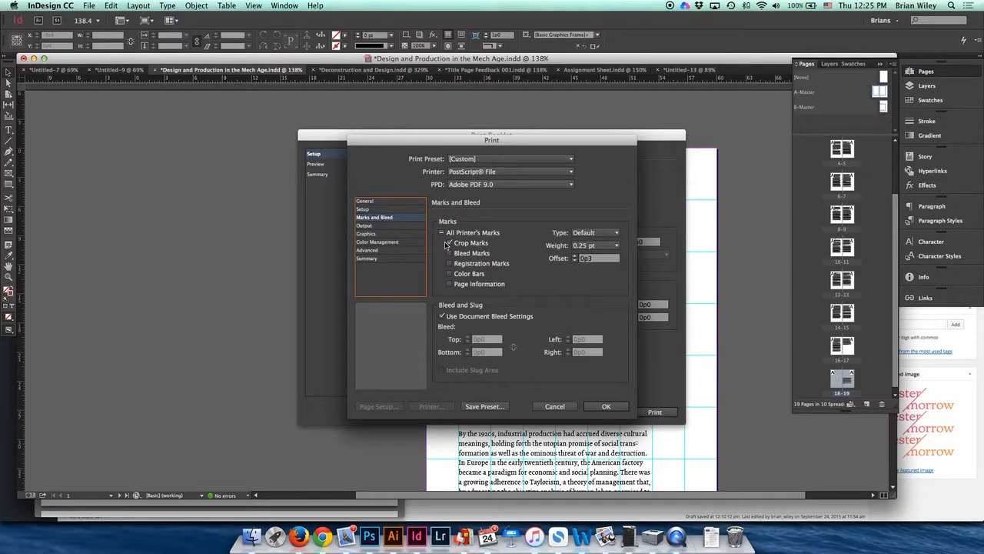
left_click(600, 259)
left_click_drag(592, 259, 588, 259)
type("6")
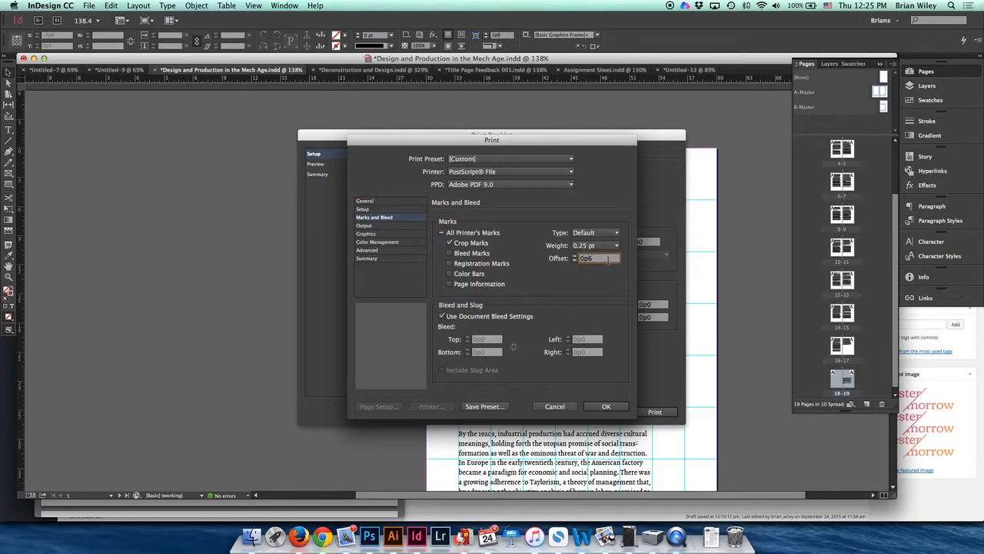
key("BackSpace")
type("3")
left_click(591, 409)
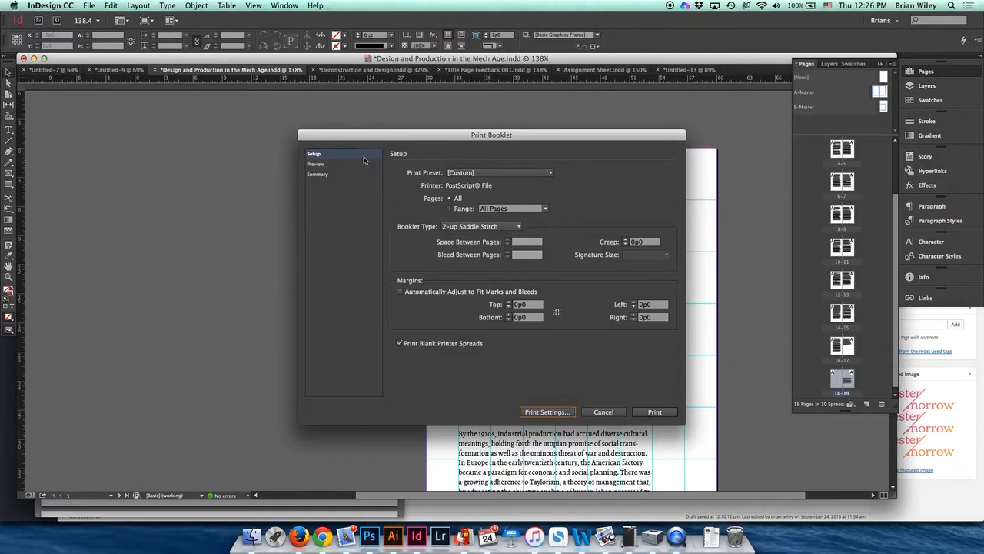
Step: Preview the booklet's printer spreads one by one
left_click(316, 164)
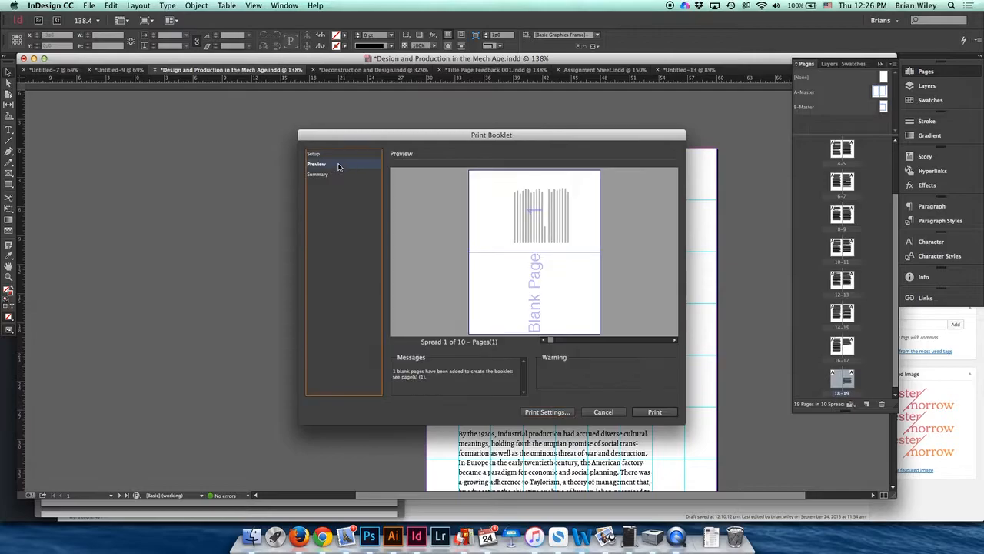
left_click(674, 339)
left_click(542, 339)
left_click(674, 340)
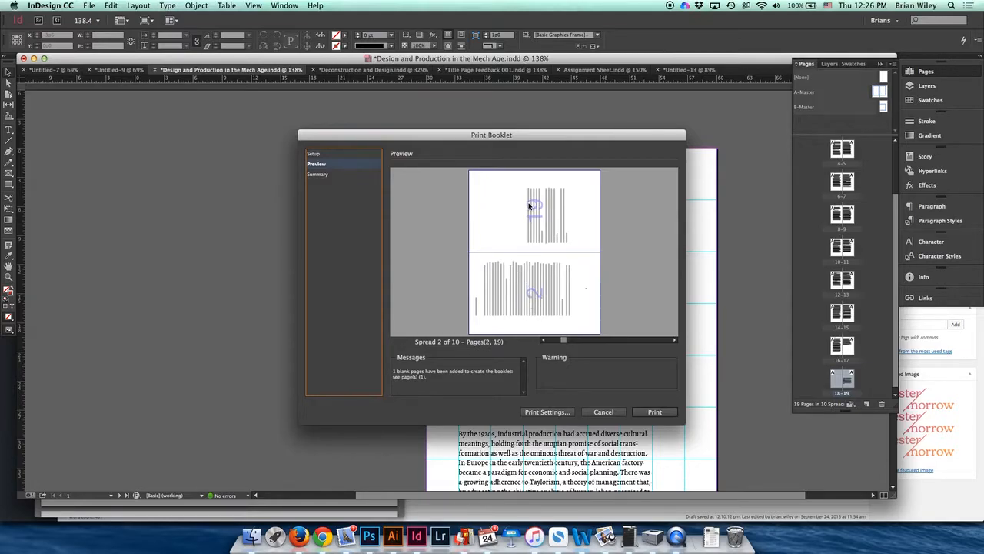
left_click(674, 340)
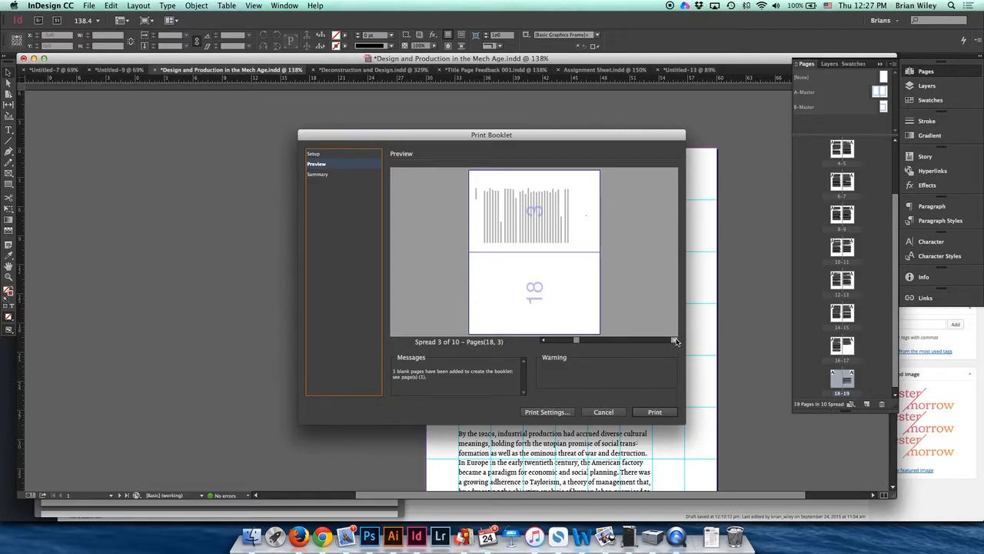
Step: Review the print booklet summary
left_click(327, 176)
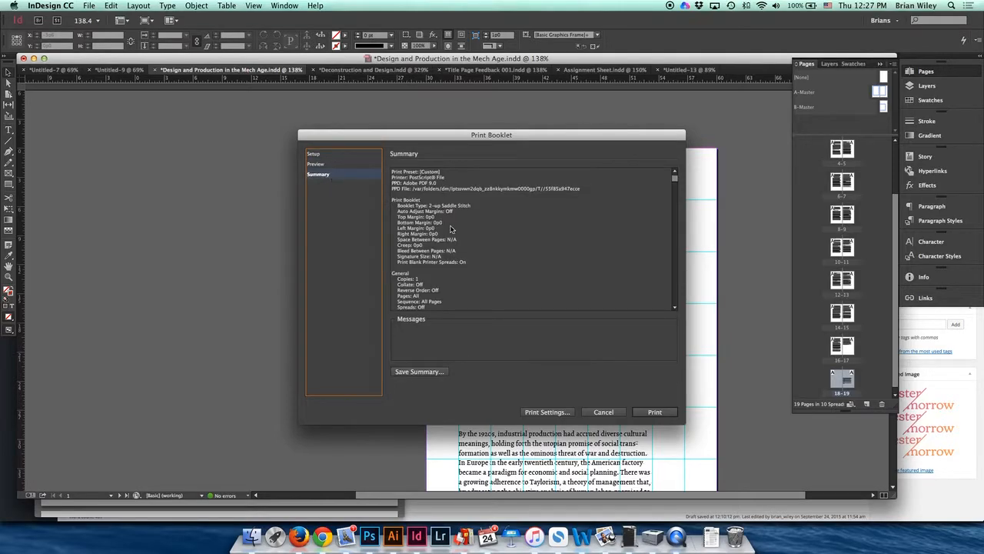
scroll(450, 229, "down", 10)
scroll(454, 234, "up", 10)
Step: Print the booklet to the Desktop as the PostScript file Design and Production in the Mech Age, replacing the existing one
left_click(655, 412)
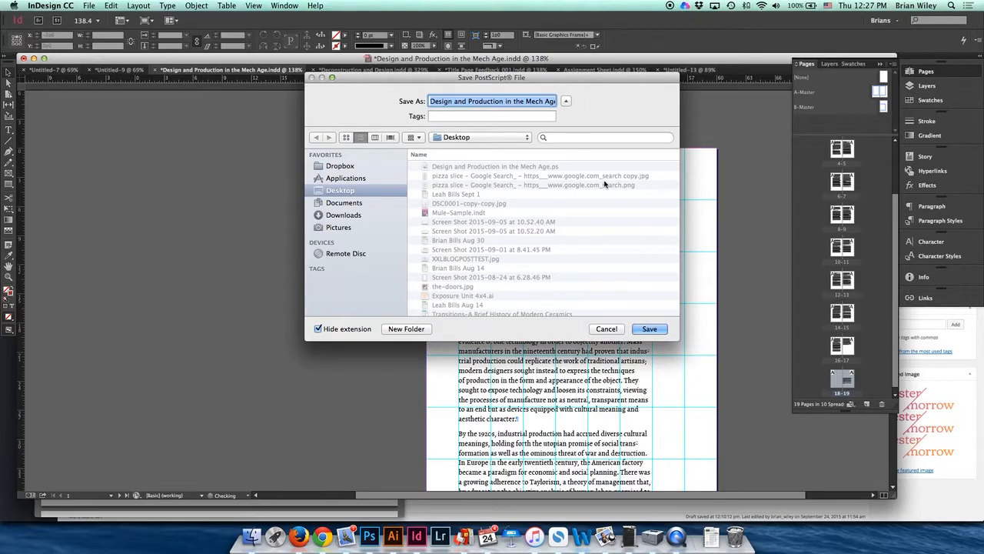
left_click(509, 168)
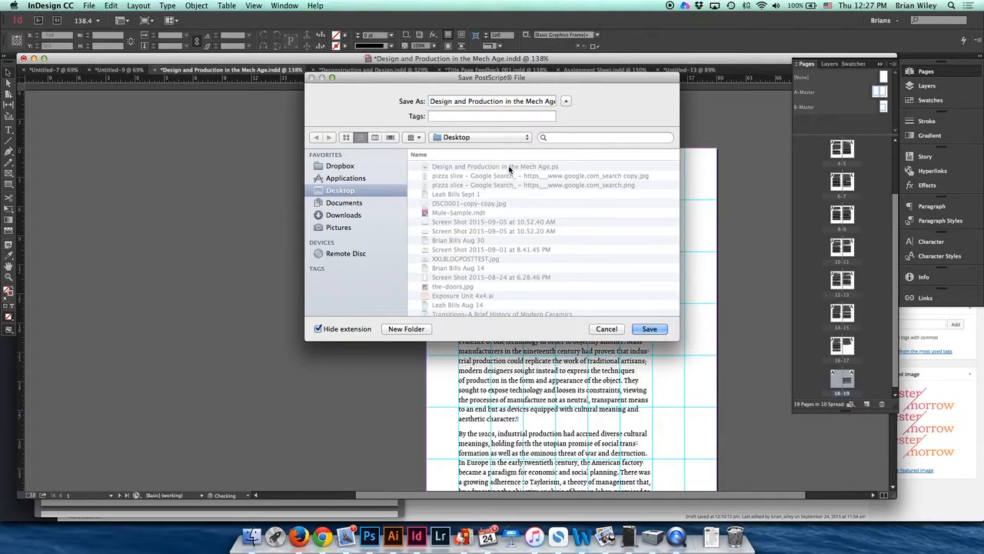
left_click(664, 329)
left_click(566, 156)
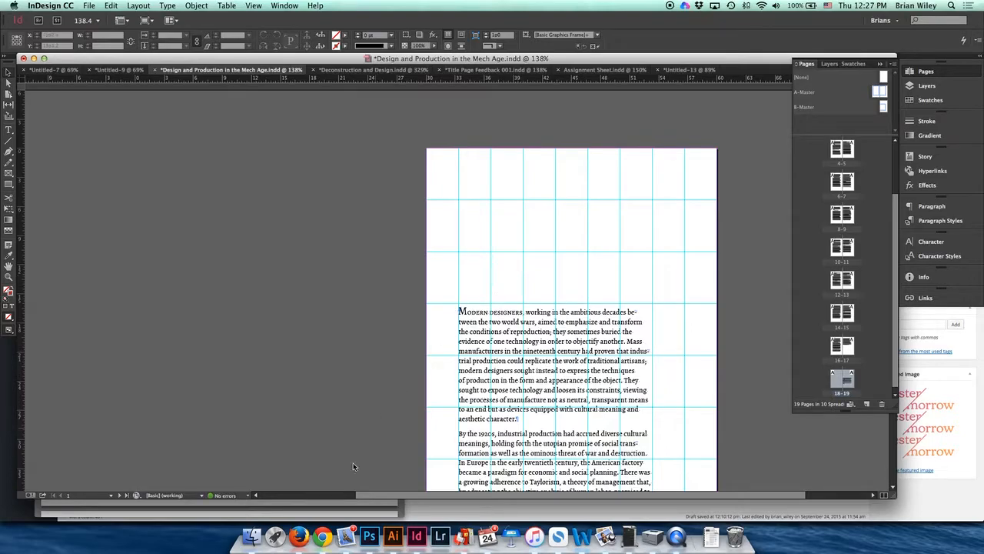
Step: Switch to Finder and open the Design and Production in the Mech Age.ps file from the Desktop
left_click(253, 535)
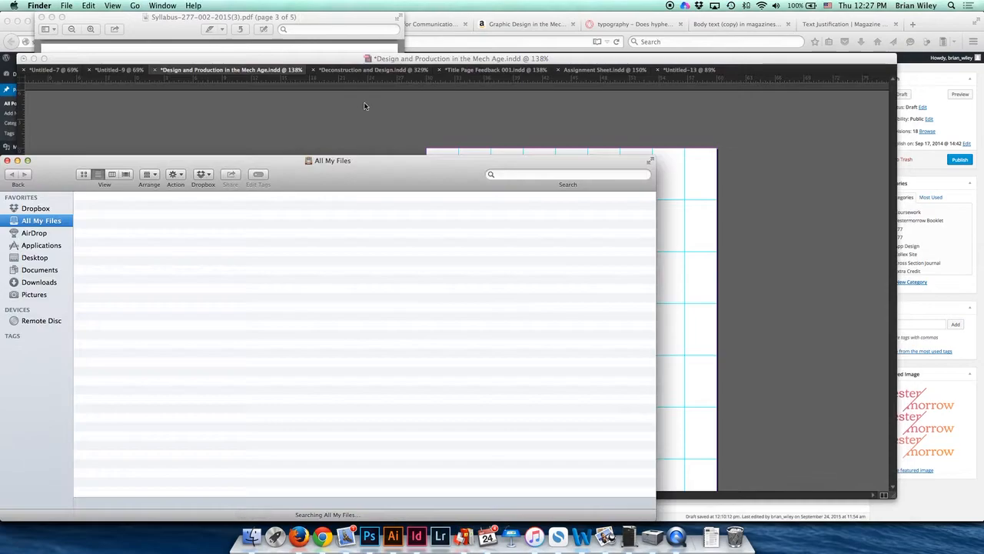
left_click(28, 160)
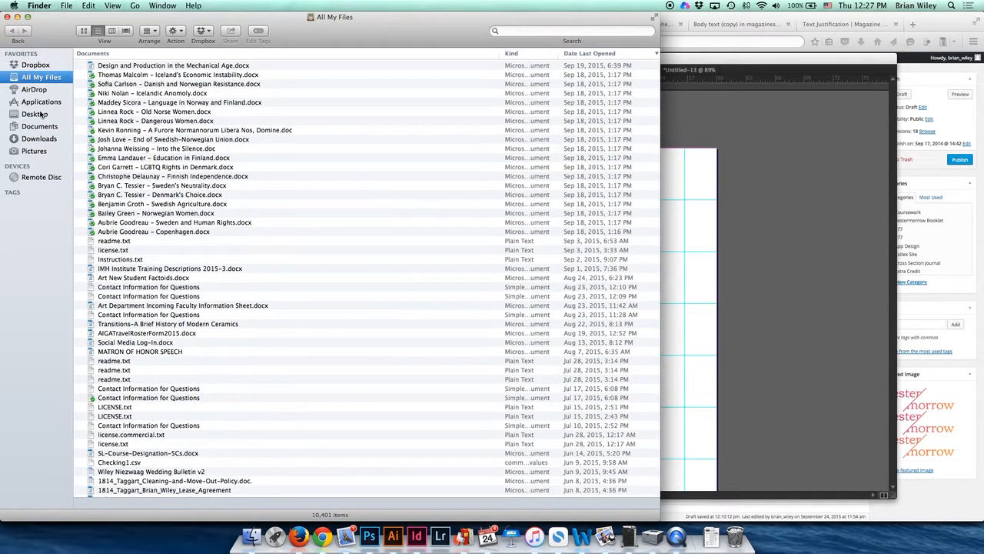
left_click(34, 113)
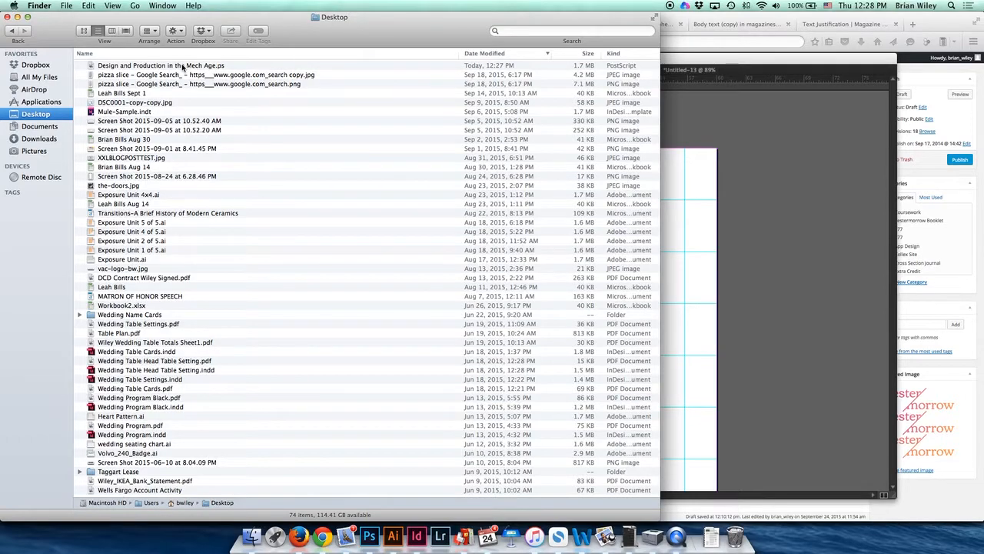
double_click(182, 67)
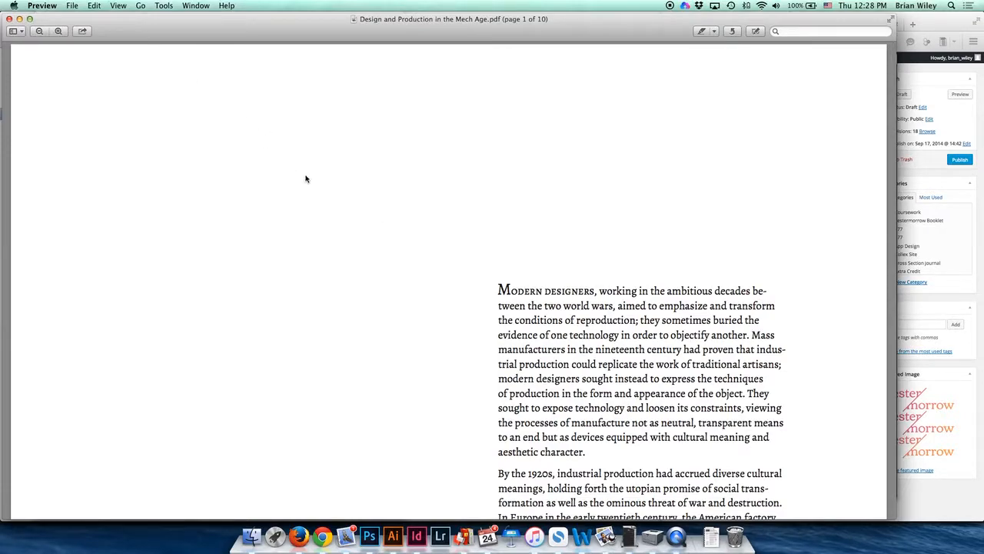
Step: Zoom out and scroll through the converted PDF booklet pages to check the imposition
scroll(255, 162, "down", 2)
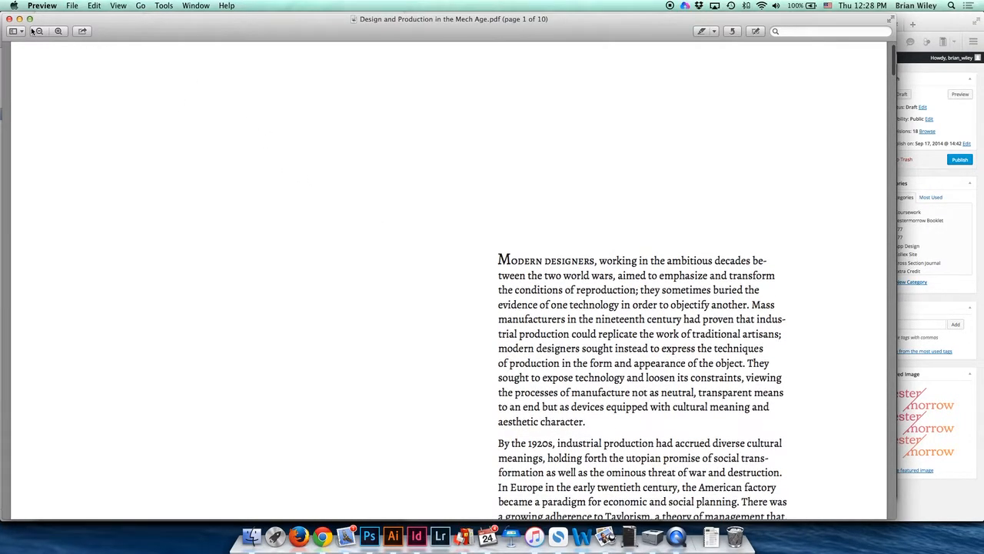
left_click(39, 31)
scroll(339, 158, "down", 10)
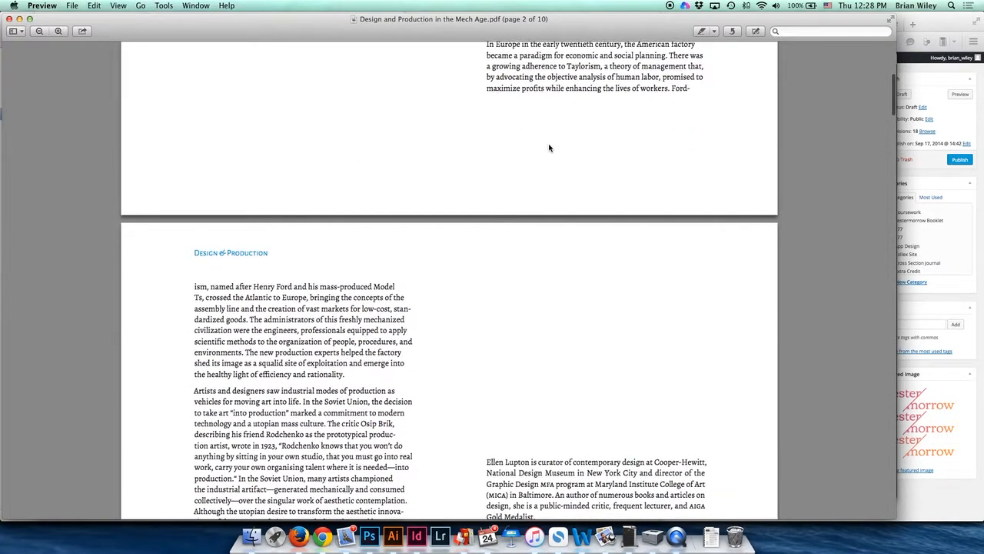
scroll(490, 155, "down", 3)
scroll(351, 296, "down", 9)
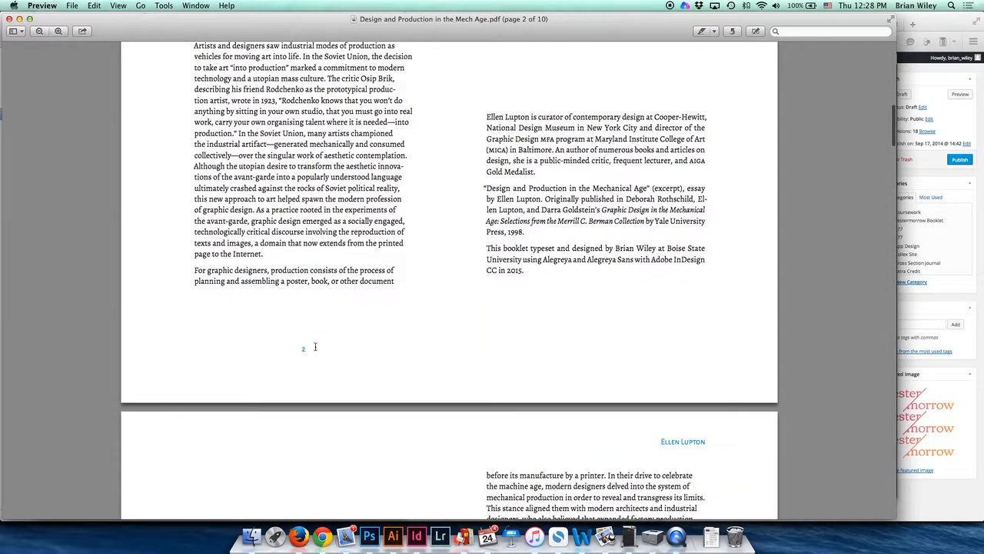
scroll(314, 346, "down", 1)
scroll(661, 345, "down", 1)
scroll(661, 345, "down", 18)
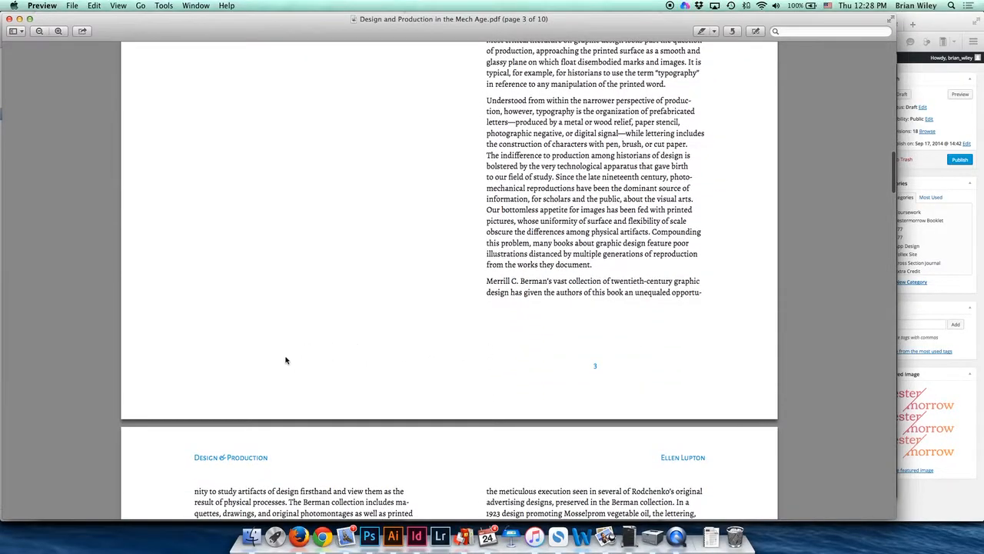
Step: Scroll back and forth through the PDF spreads to check the page pairings
scroll(488, 340, "down", 9)
scroll(472, 375, "down", 20)
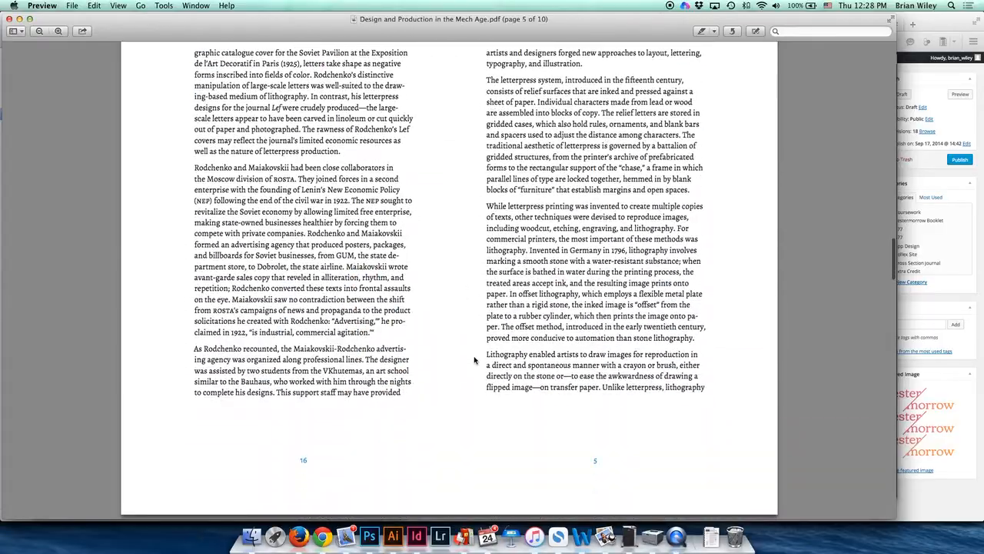
scroll(615, 453, "down", 8)
scroll(612, 446, "up", 20)
scroll(526, 359, "down", 16)
scroll(525, 359, "down", 20)
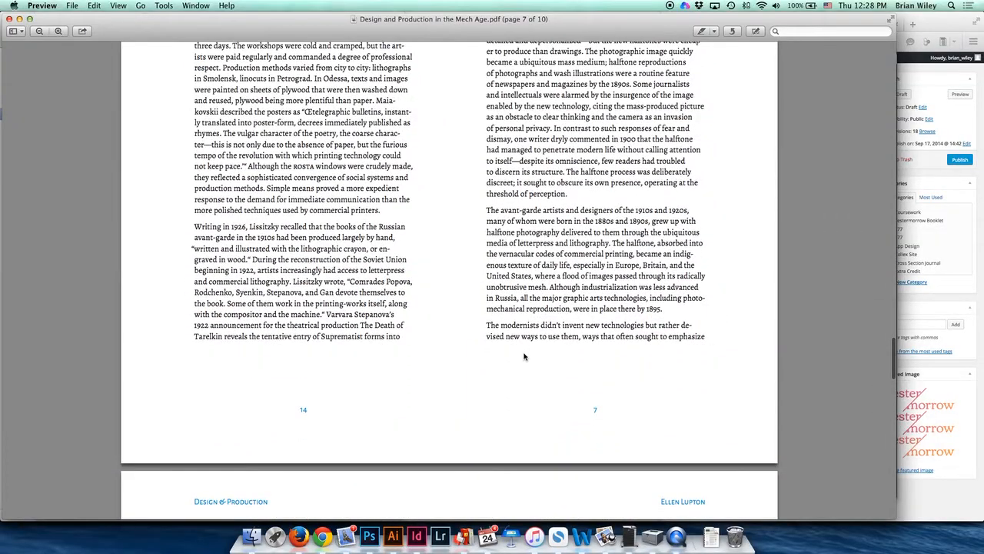
scroll(523, 356, "down", 20)
scroll(523, 350, "up", 20)
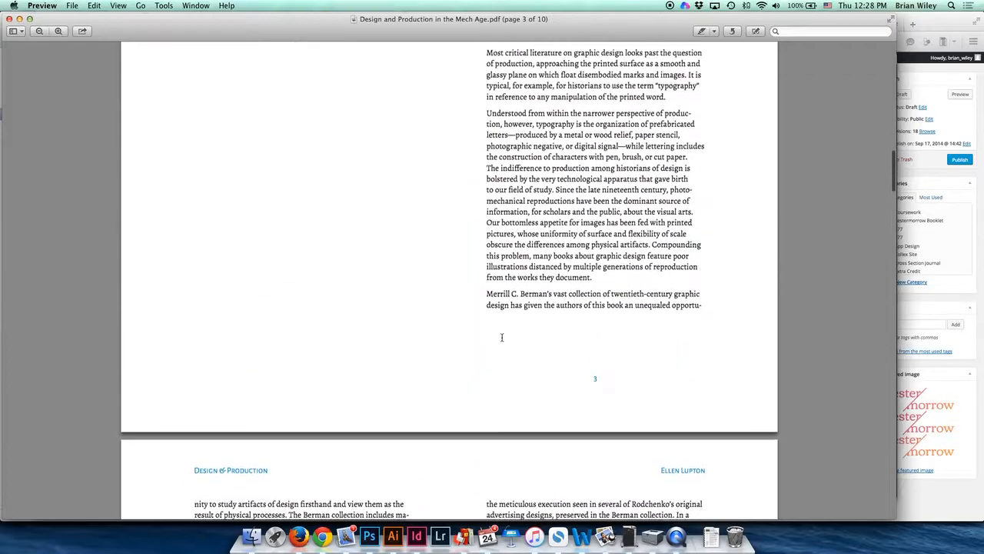
Step: Open the Print dialog for the PDF and set the scale to 100%
left_click(72, 6)
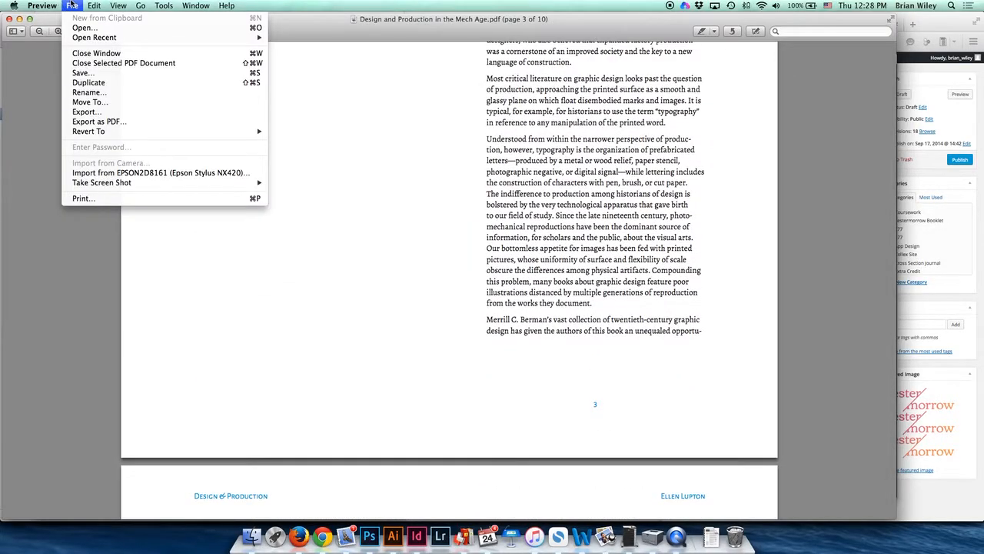
left_click(106, 199)
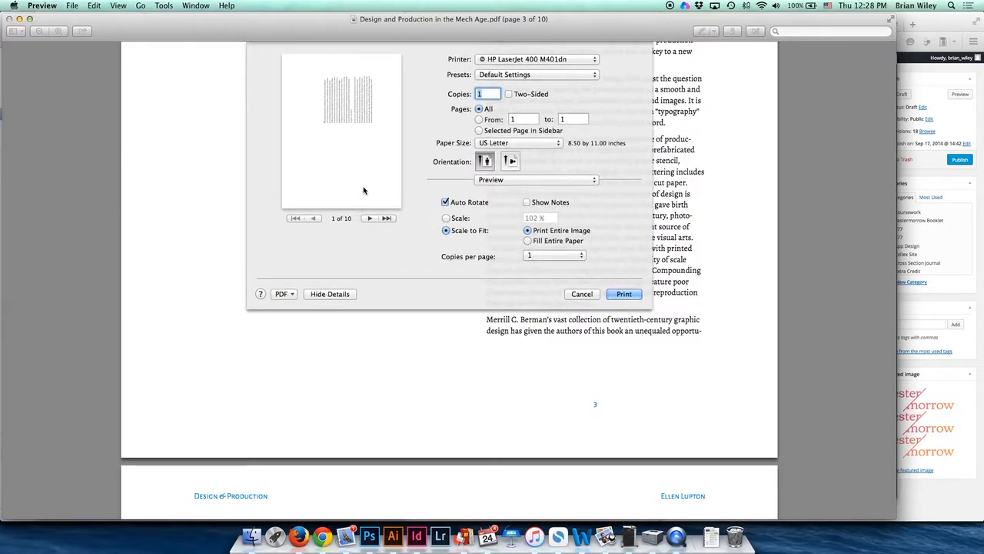
left_click(446, 218)
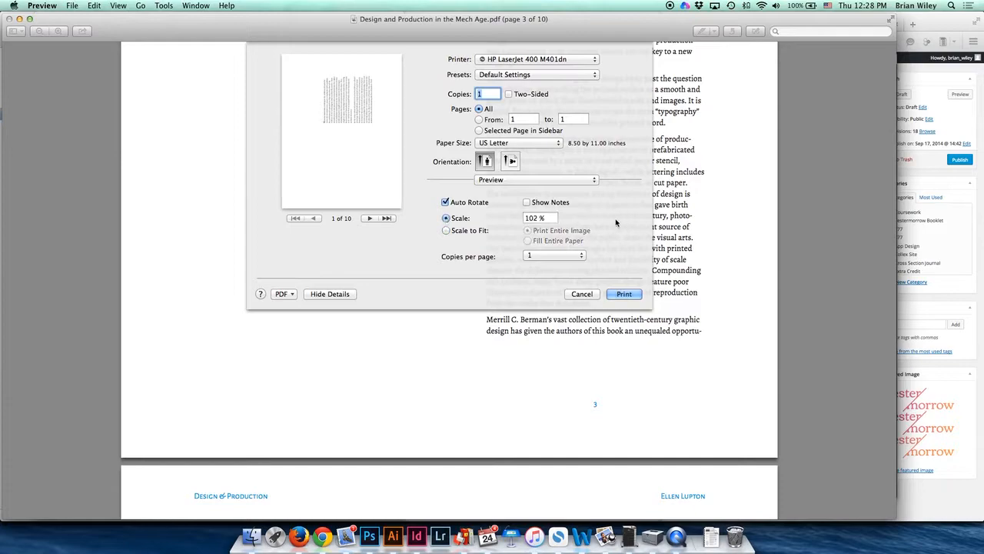
type("100")
key("Tab")
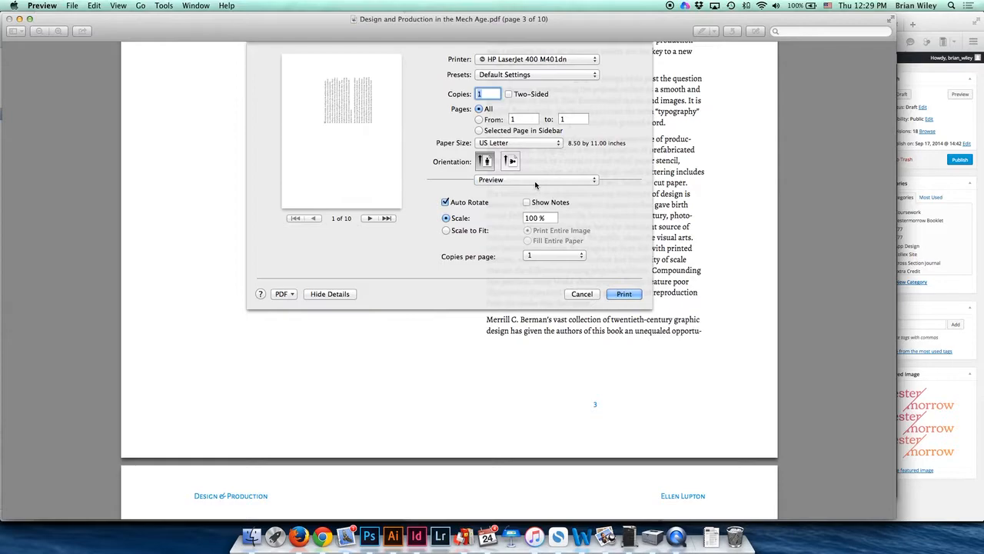
Step: Turn on two-sided printing and set the layout's two-sided binding to Short-Edge binding
left_click(509, 94)
left_click(512, 179)
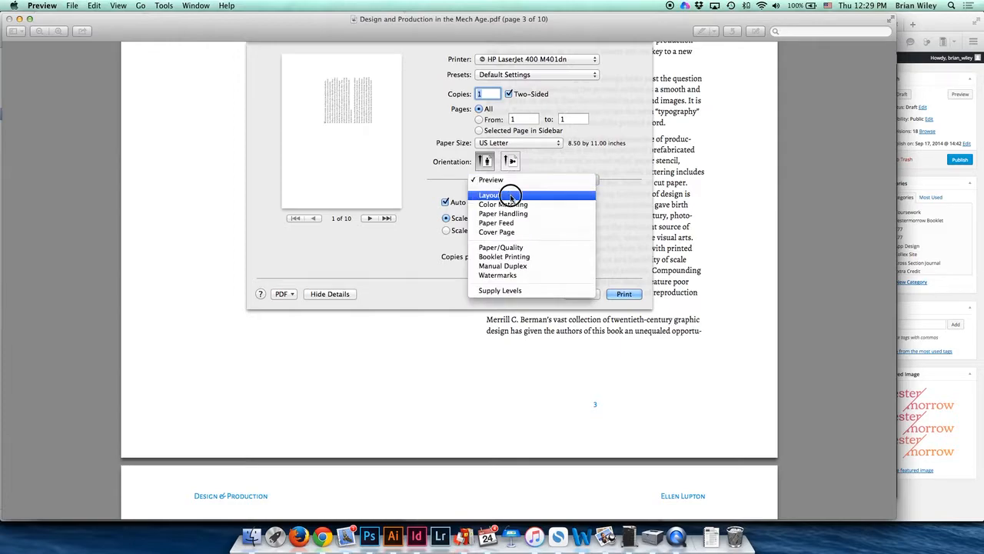
left_click(510, 195)
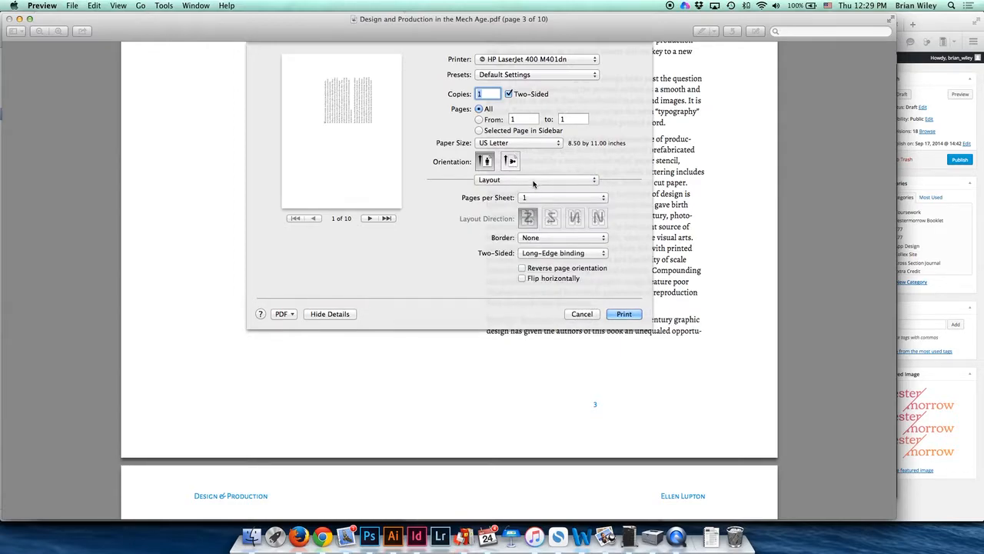
left_click(565, 254)
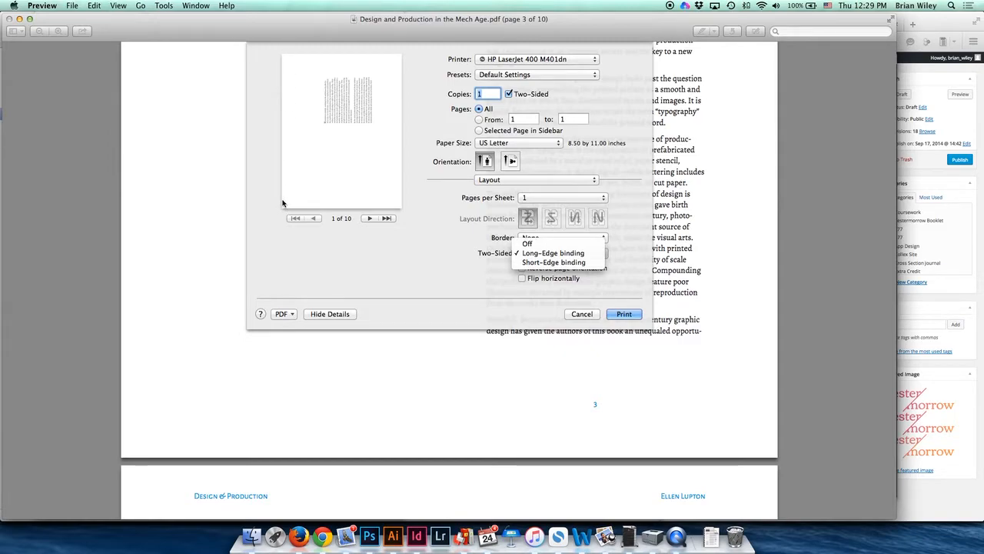
left_click(538, 262)
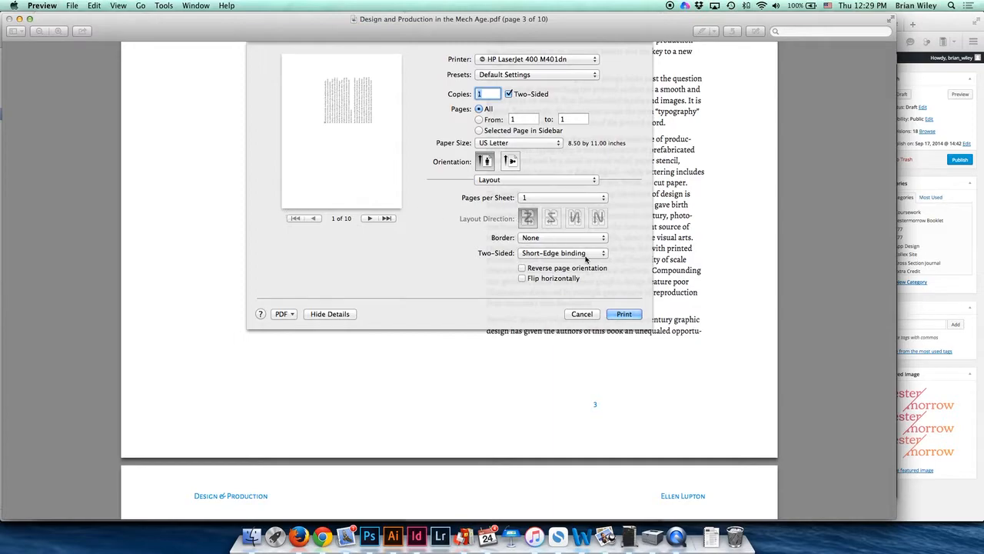
Step: Open the Paper Feed print options and look over the paper source settings
left_click(536, 182)
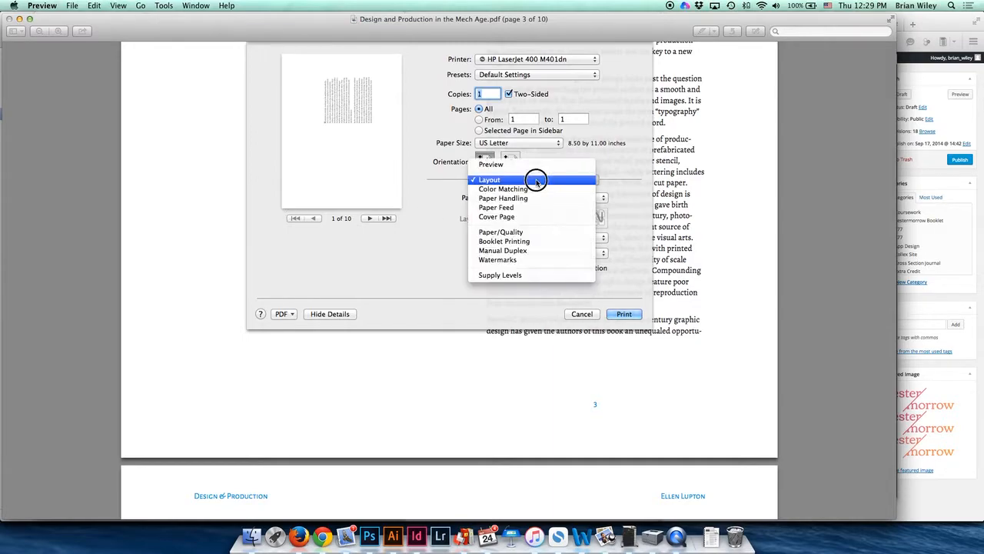
left_click(542, 207)
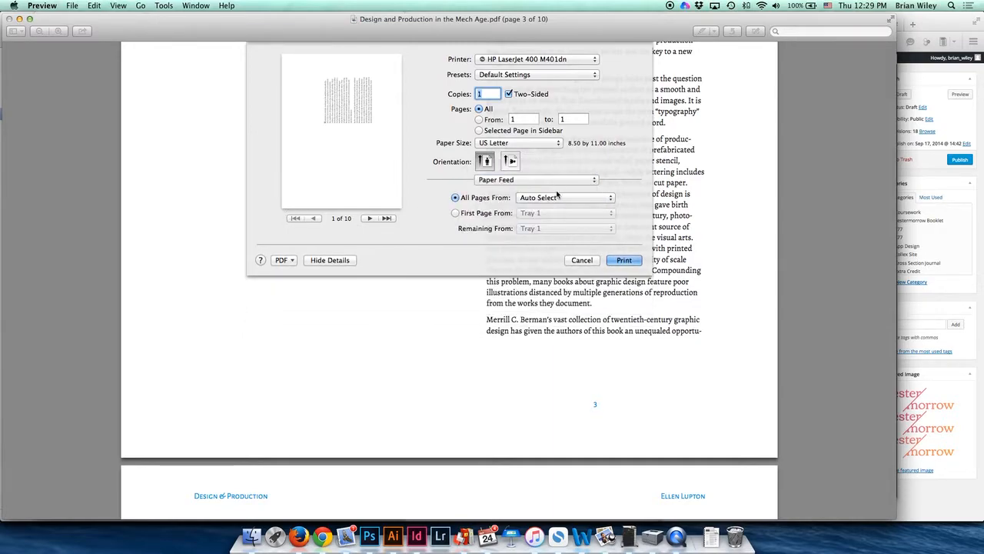
left_click(527, 182)
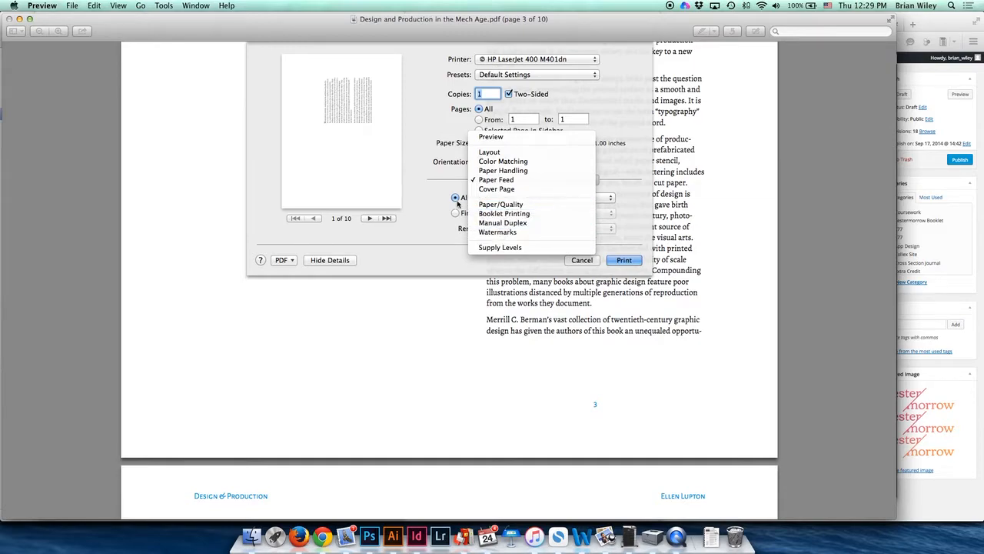
left_click(402, 194)
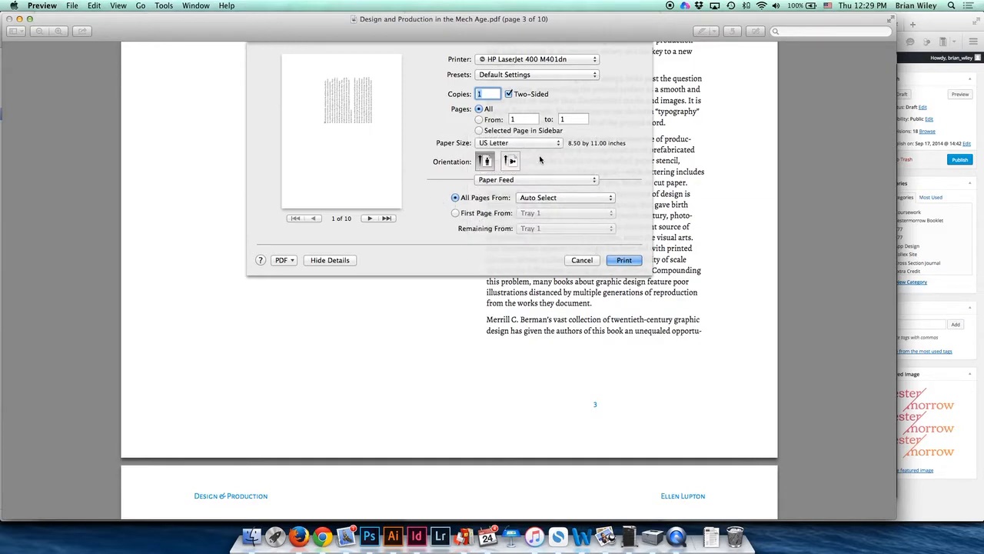